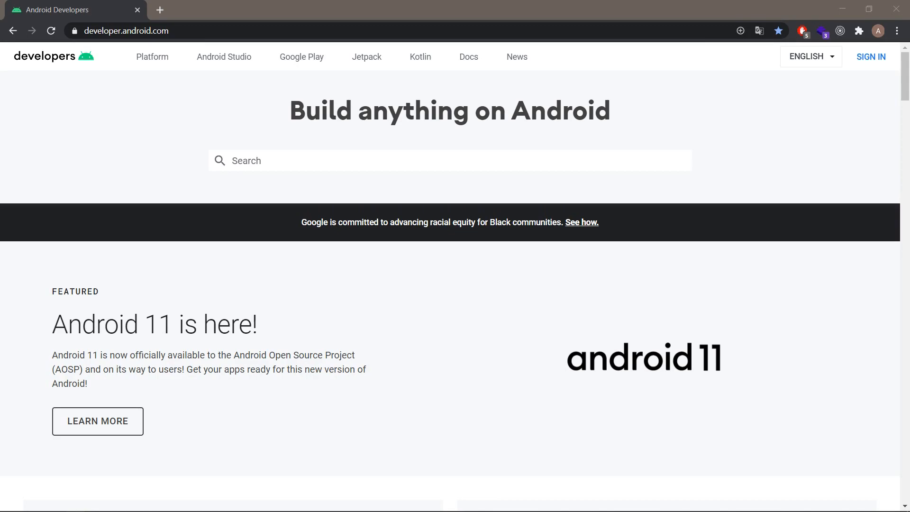
Open the Android Studio download page from the developer.android.com home page
{"action": "left_click", "coordinate": [67, 22]}
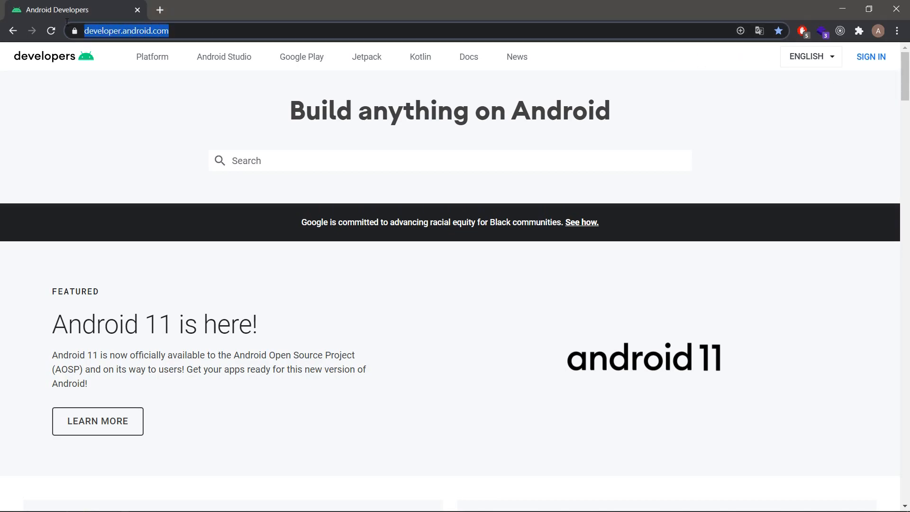
{"action": "left_click", "coordinate": [192, 24]}
{"action": "left_click", "coordinate": [516, 334]}
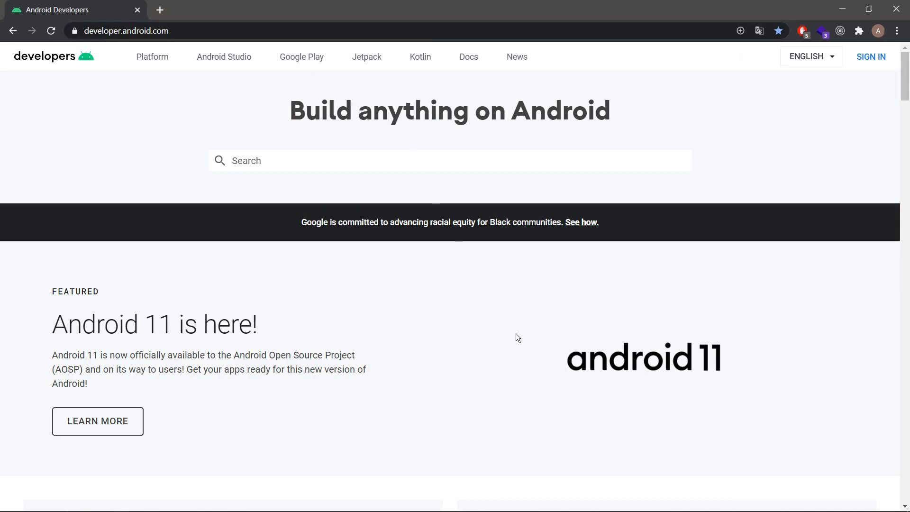
{"action": "left_click", "coordinate": [238, 60]}
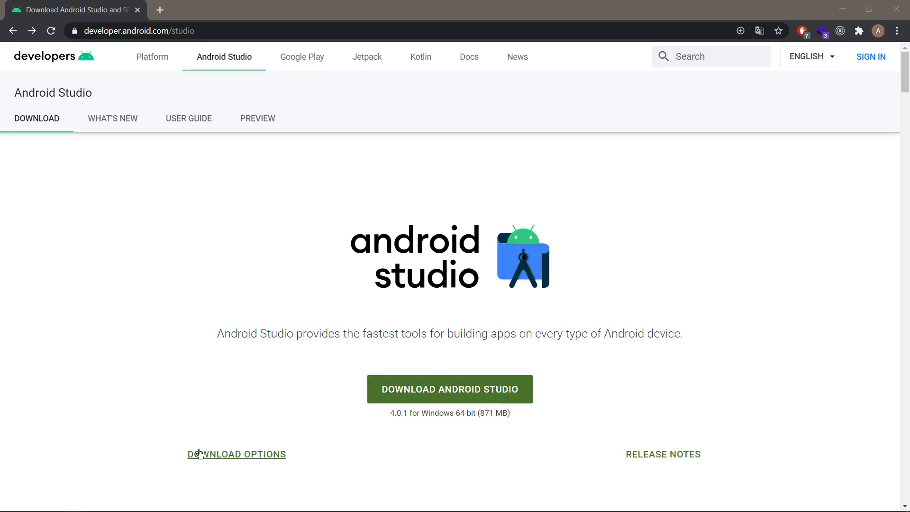
Review the Android Studio download packages for Windows, Mac, Linux and Chrome OS, and return to the main download page
{"action": "left_click", "coordinate": [250, 456]}
{"action": "left_click", "coordinate": [249, 454]}
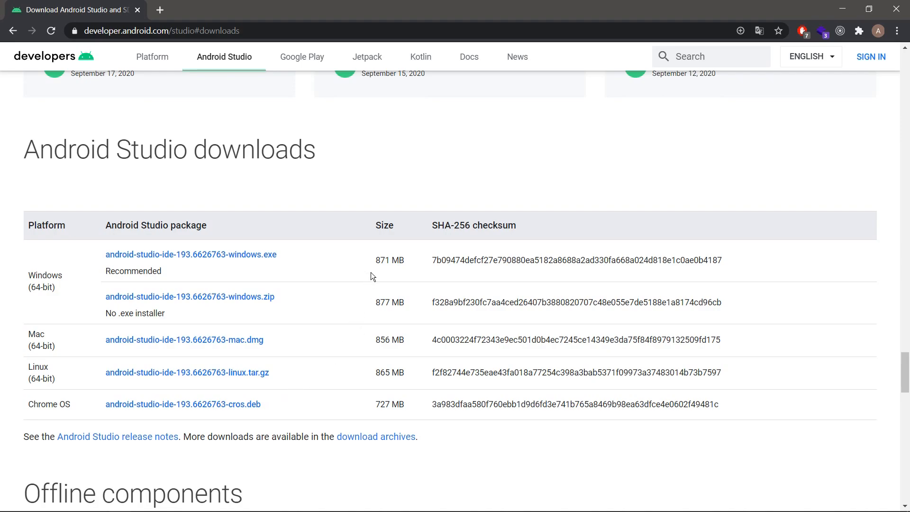
{"action": "left_click", "coordinate": [271, 298]}
{"action": "left_click", "coordinate": [170, 404]}
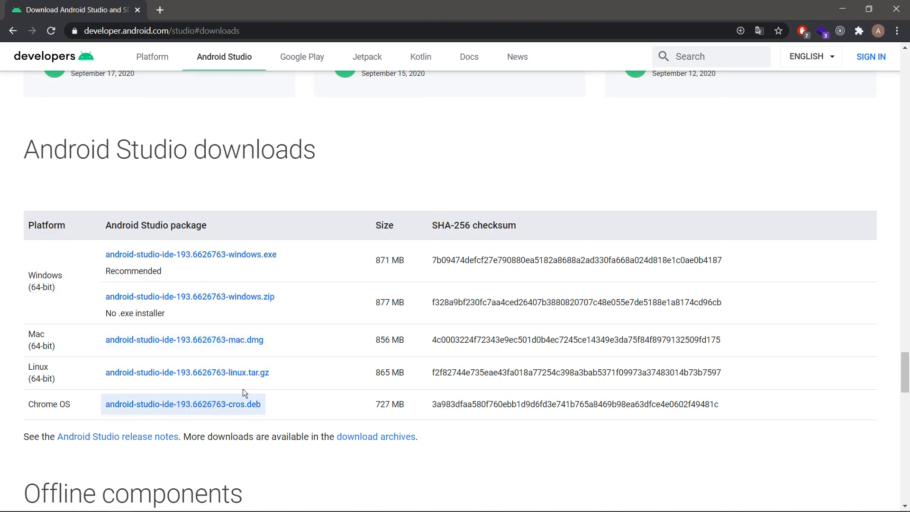
{"action": "key", "text": "alt+Left"}
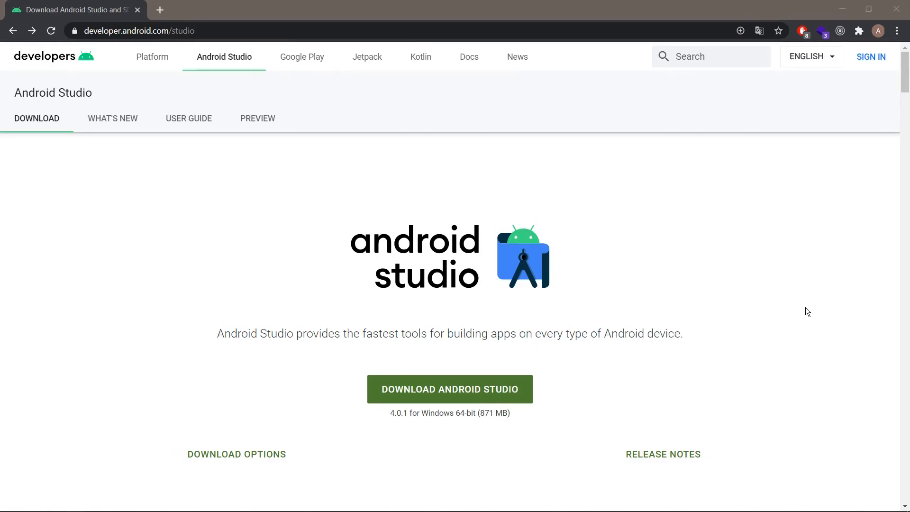
Agree to the Android Studio licence terms and request the Windows installer download, cancelling before saving another copy
{"action": "left_click", "coordinate": [491, 396]}
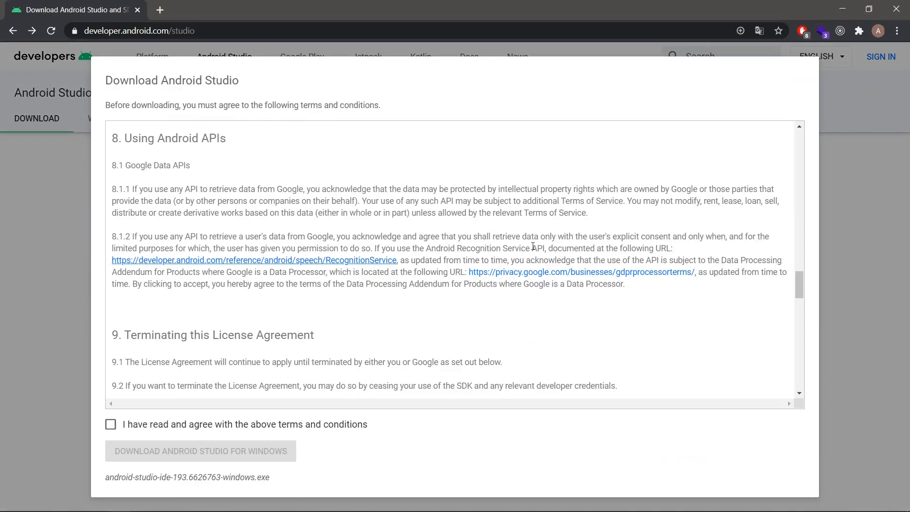
{"action": "left_click_drag", "start_coordinate": [801, 276], "coordinate": [676, 422]}
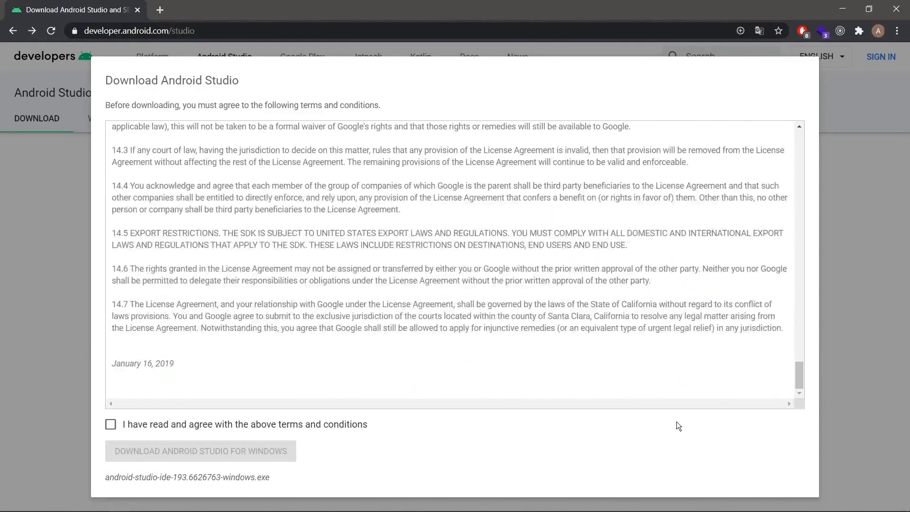
{"action": "left_click", "coordinate": [110, 425]}
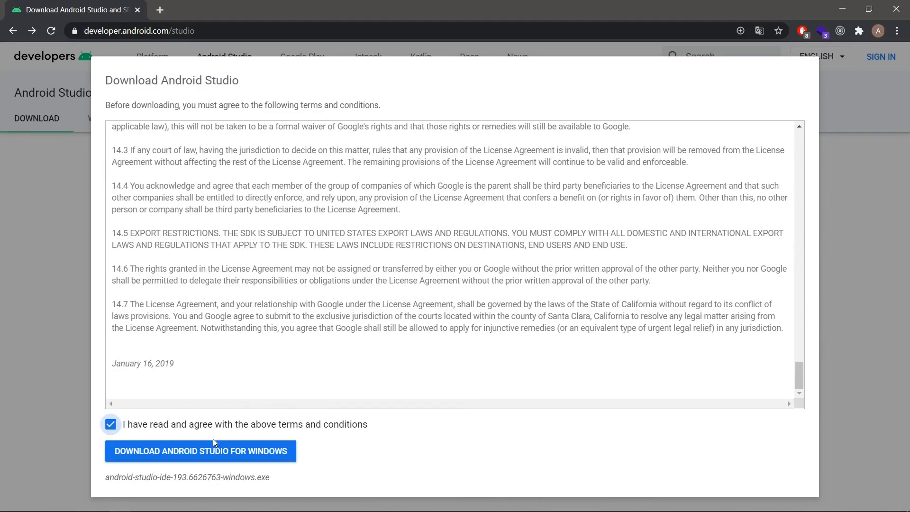
{"action": "left_click", "coordinate": [244, 452]}
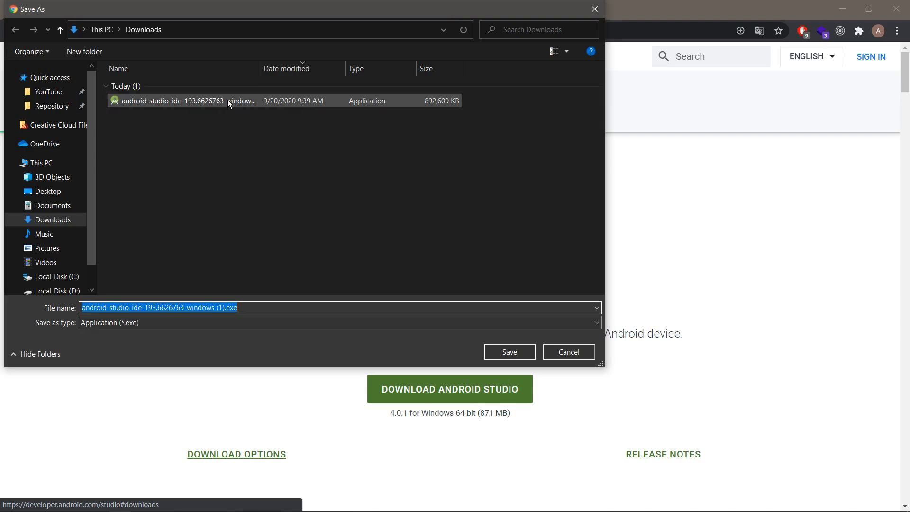
{"action": "left_click", "coordinate": [568, 351]}
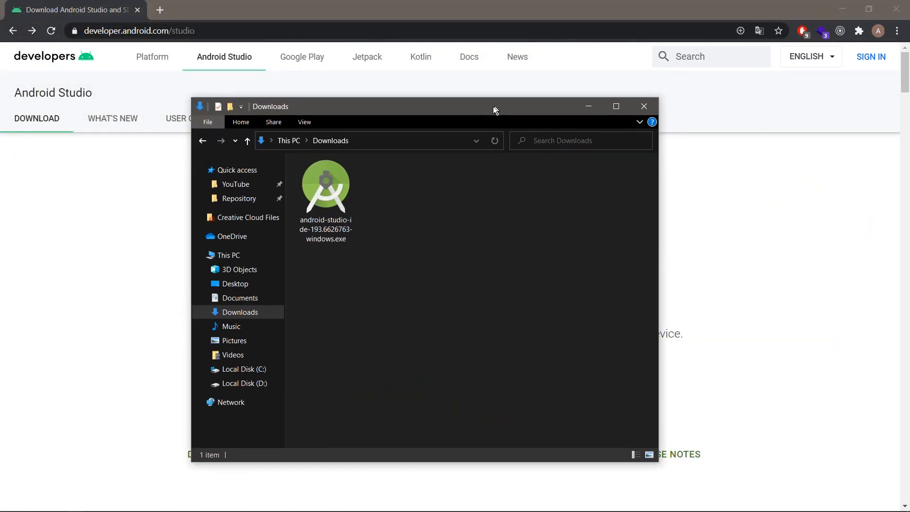
Run android-studio-ide-193.6626763-windows.exe from Downloads and accept the Android Studio and Android Virtual Device components
{"action": "left_click", "coordinate": [316, 186]}
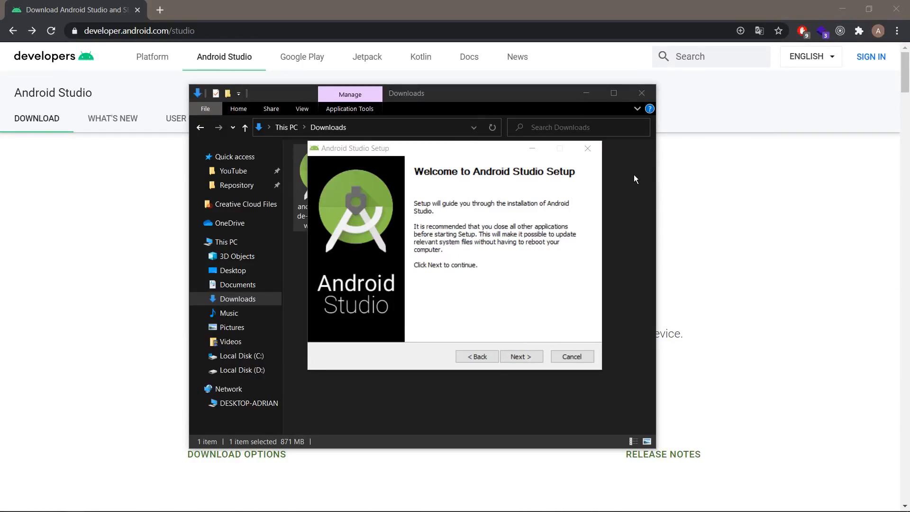
{"action": "left_click", "coordinate": [524, 355]}
{"action": "left_click", "coordinate": [523, 356]}
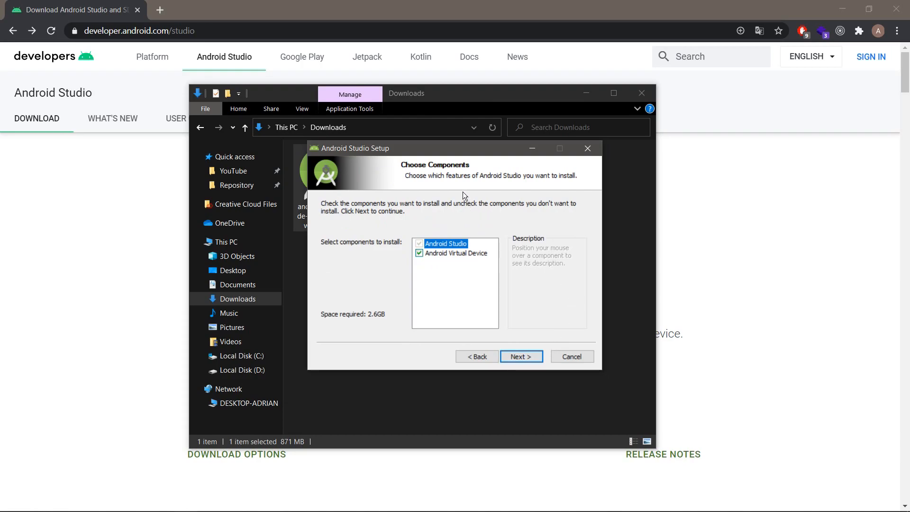
{"action": "mouse_move", "coordinate": [444, 246]}
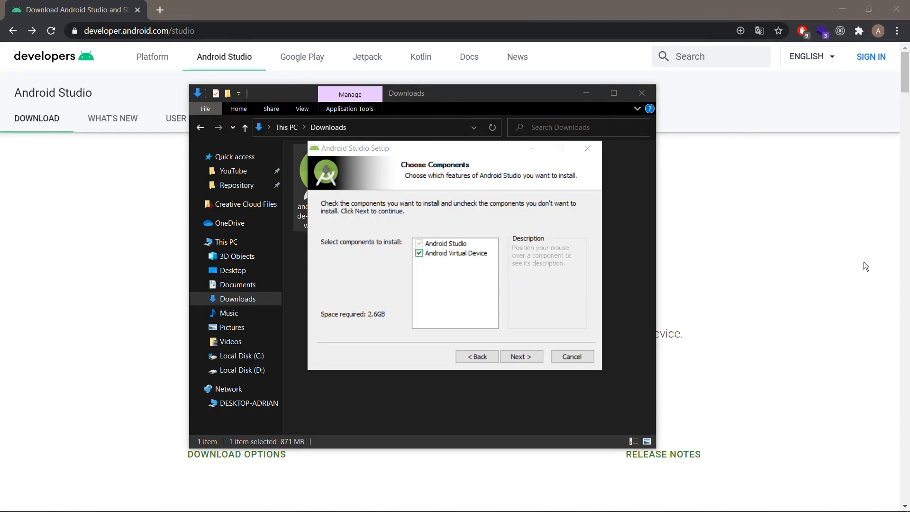
{"action": "left_click", "coordinate": [524, 355]}
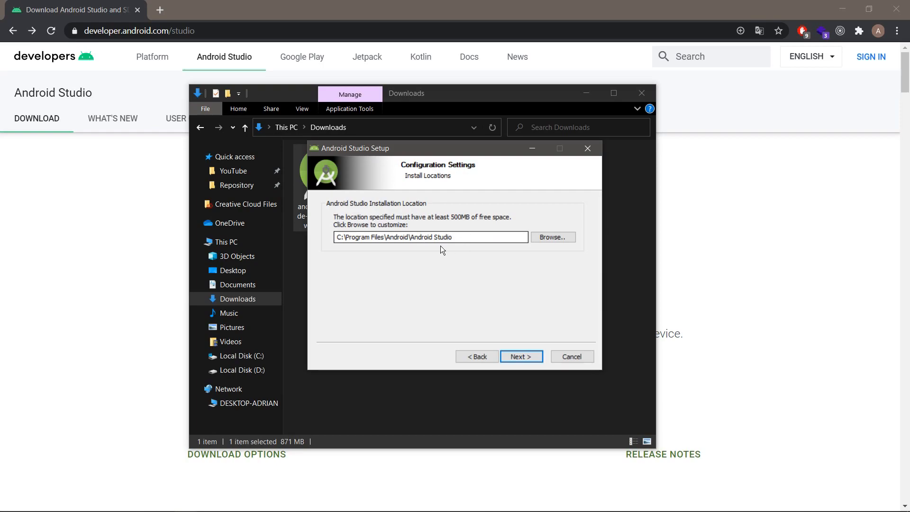
Install Android Studio to C:\Program Files\Android\Android Studio with the Android Studio Start Menu folder, and launch it on finishing setup
{"action": "left_click", "coordinate": [521, 356]}
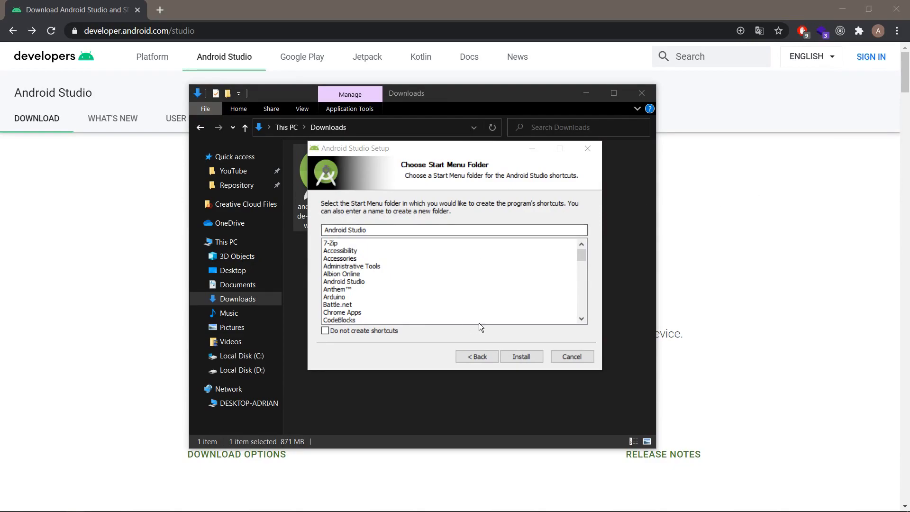
{"action": "left_click", "coordinate": [522, 356]}
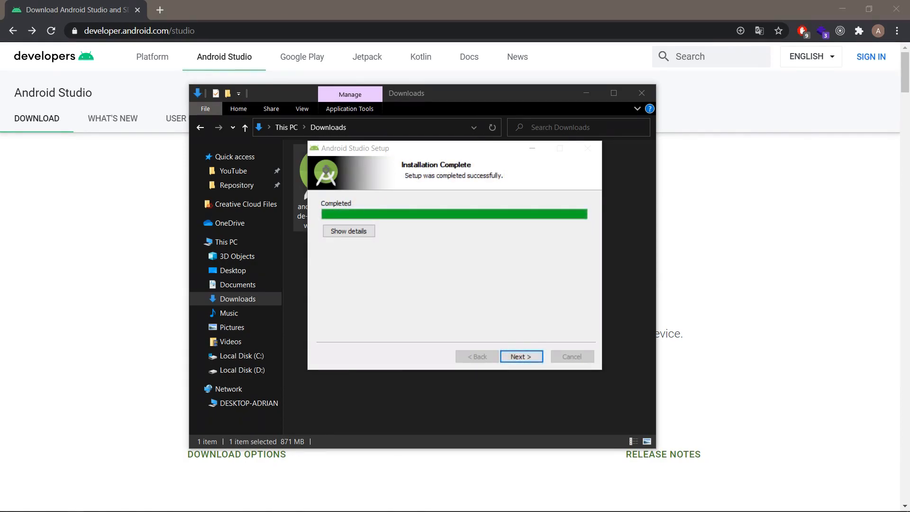
{"action": "left_click", "coordinate": [520, 356]}
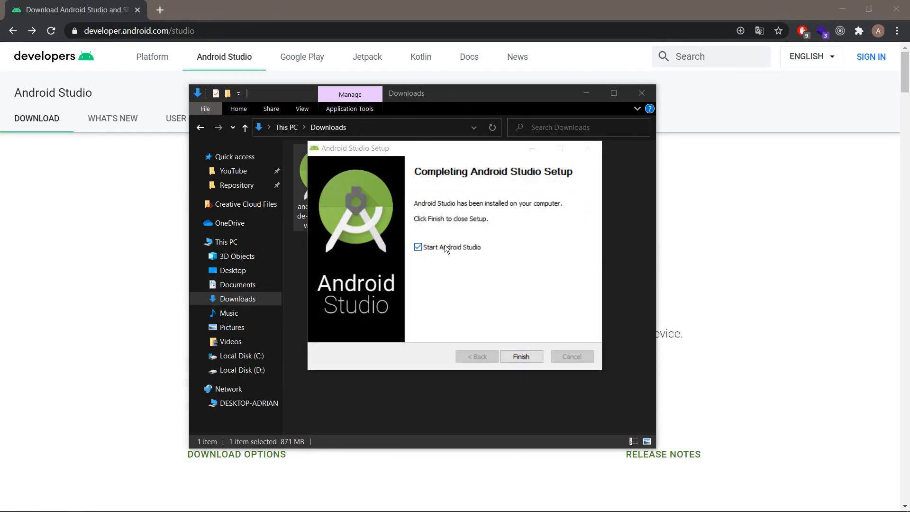
{"action": "left_click", "coordinate": [521, 358]}
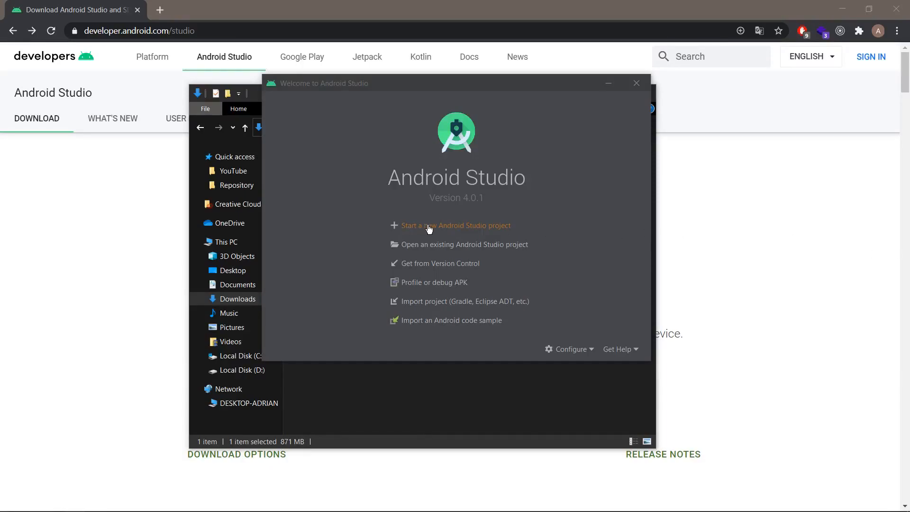
Create a new Empty Activity project named HelloAndroid, using Kotlin and minimum SDK API 16: Android 4.1 (Jelly Bean)
{"action": "left_click", "coordinate": [468, 226]}
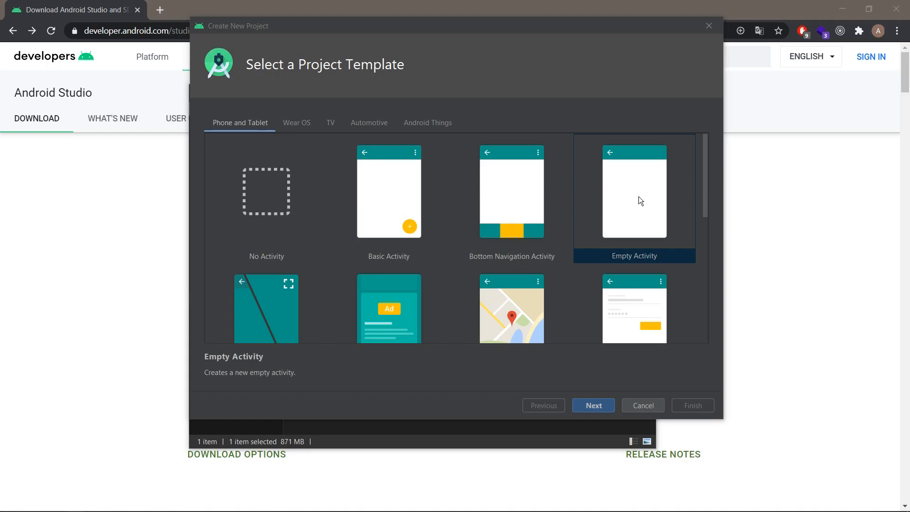
{"action": "left_click", "coordinate": [594, 406]}
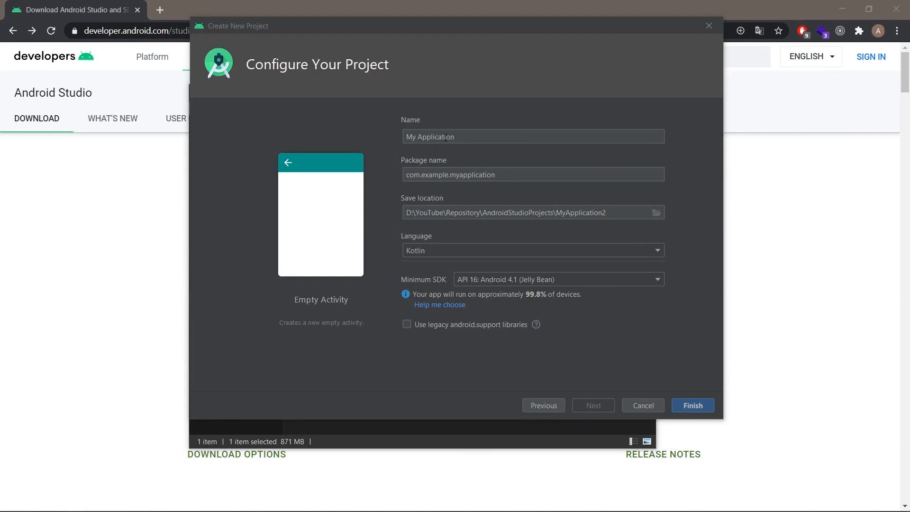
{"action": "left_click_drag", "start_coordinate": [476, 133], "coordinate": [380, 135]}
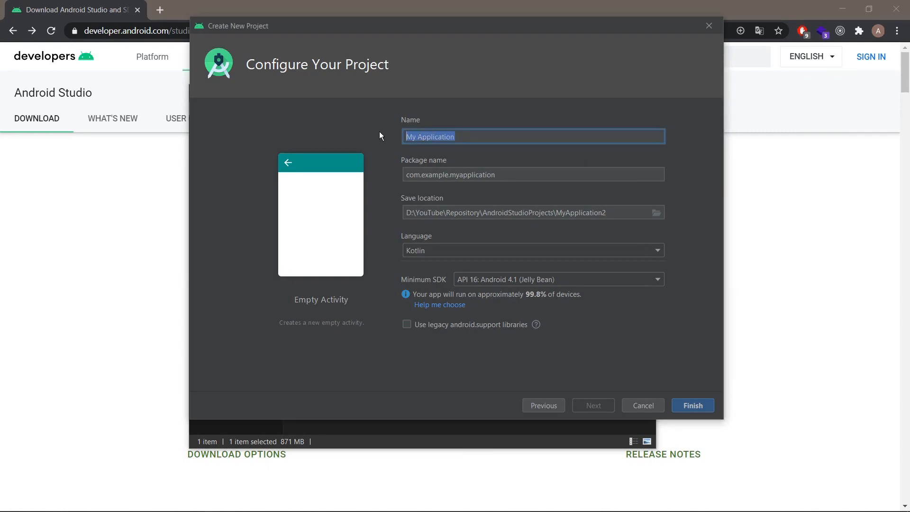
{"action": "type", "text": "HelloAndroid"}
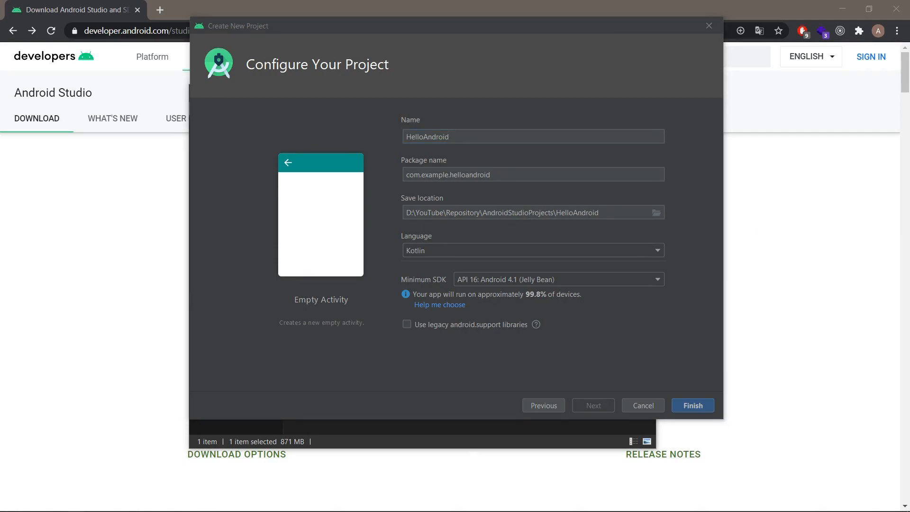
{"action": "left_click", "coordinate": [657, 252]}
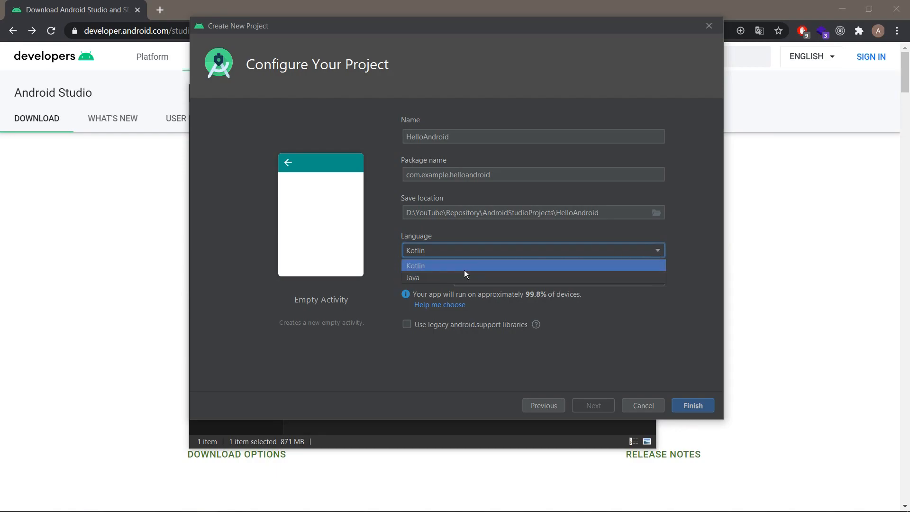
{"action": "left_click", "coordinate": [443, 265]}
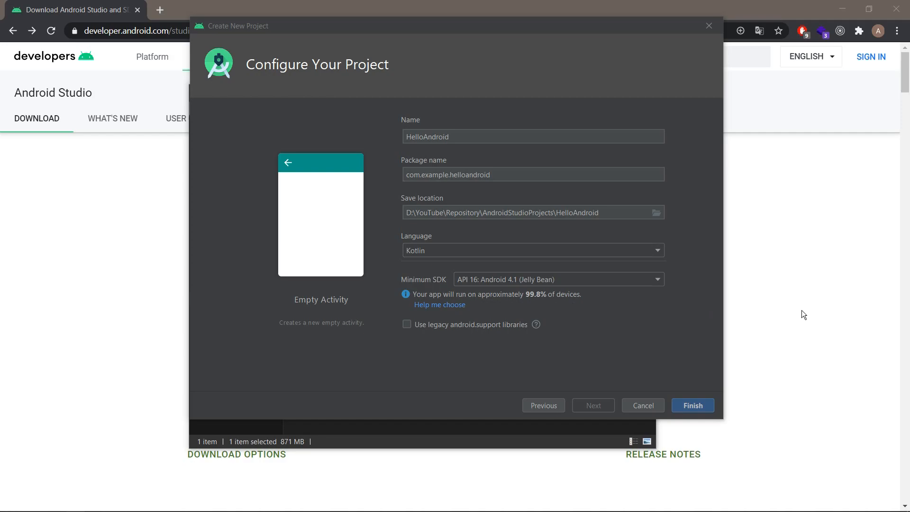
{"action": "left_click", "coordinate": [695, 406]}
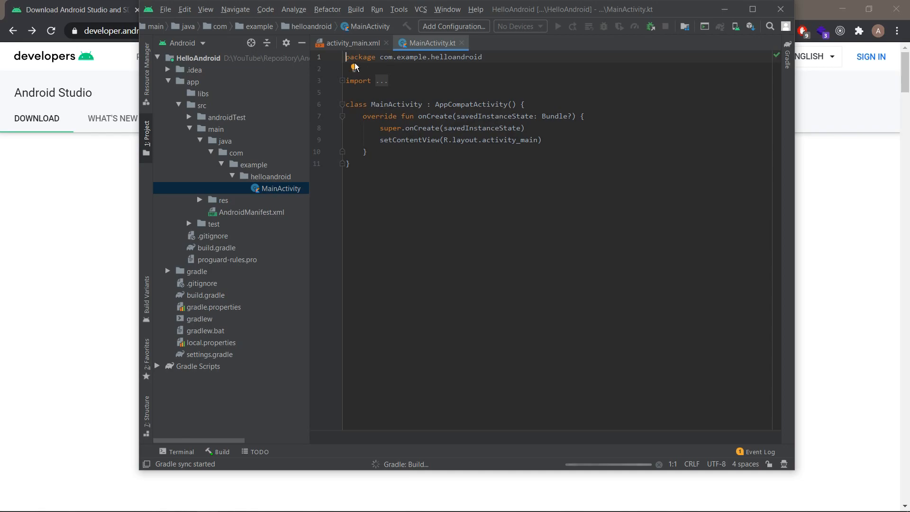
Maximize the HelloAndroid project window and close the MainActivity.kt and activity_main.xml files
{"action": "double_click", "coordinate": [599, 9]}
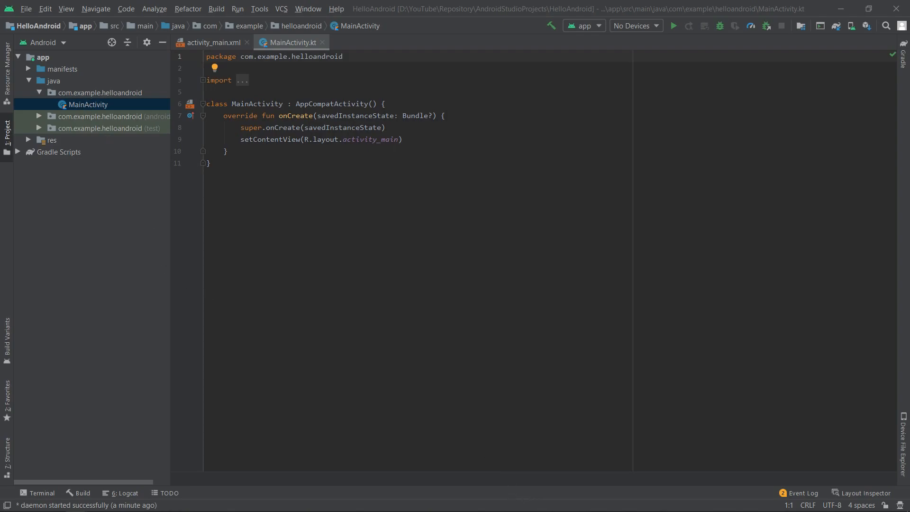
{"action": "scroll", "coordinate": [428, 220], "scroll_direction": "up", "scroll_amount": 5, "text": "ctrl"}
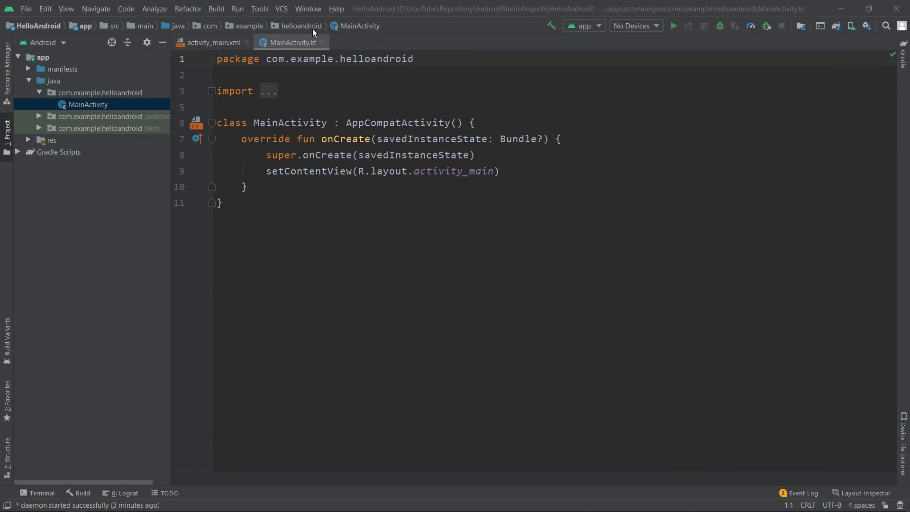
{"action": "left_click", "coordinate": [322, 42]}
{"action": "left_click", "coordinate": [246, 41]}
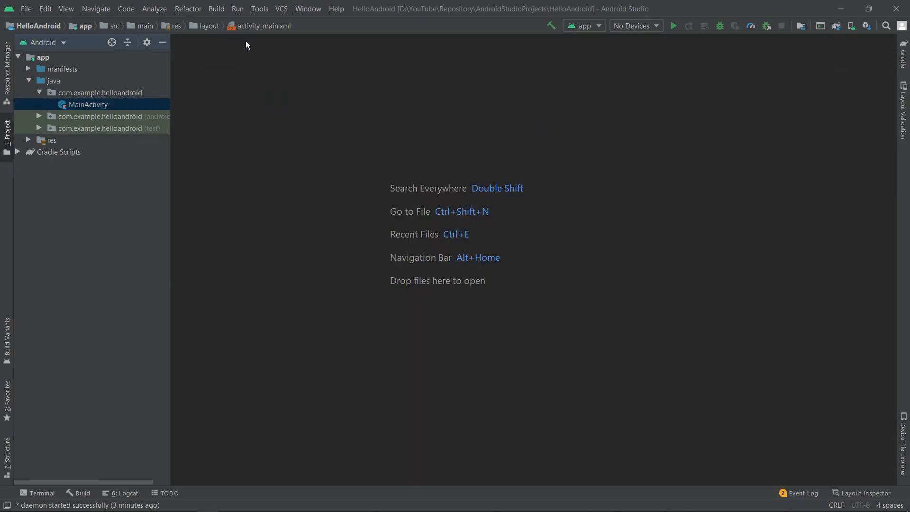
Collapse the com.example.helloandroid package, the java folder and the app module in the project tree
{"action": "left_click", "coordinate": [40, 92]}
{"action": "left_click", "coordinate": [29, 80]}
{"action": "left_click", "coordinate": [18, 57]}
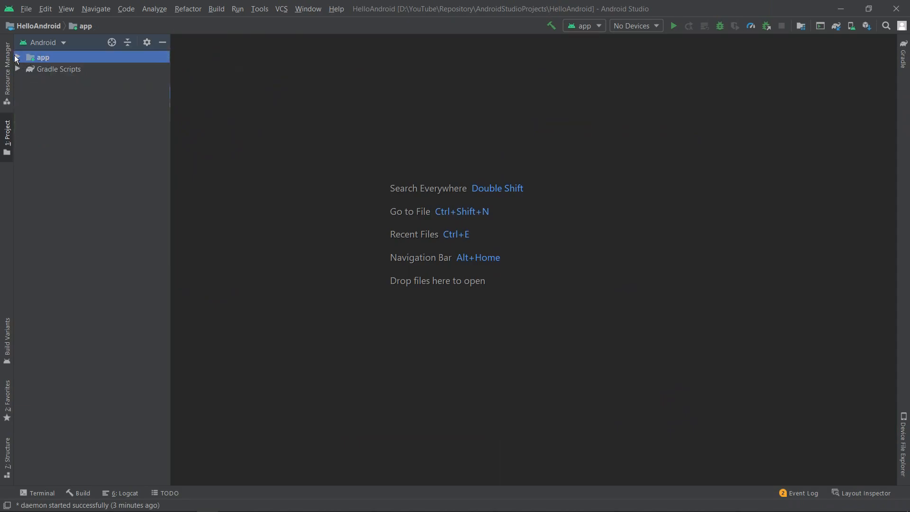
Expand the app module down to the main com.example.helloandroid package, and open MainActivity with enlarged code text
{"action": "left_click", "coordinate": [17, 57]}
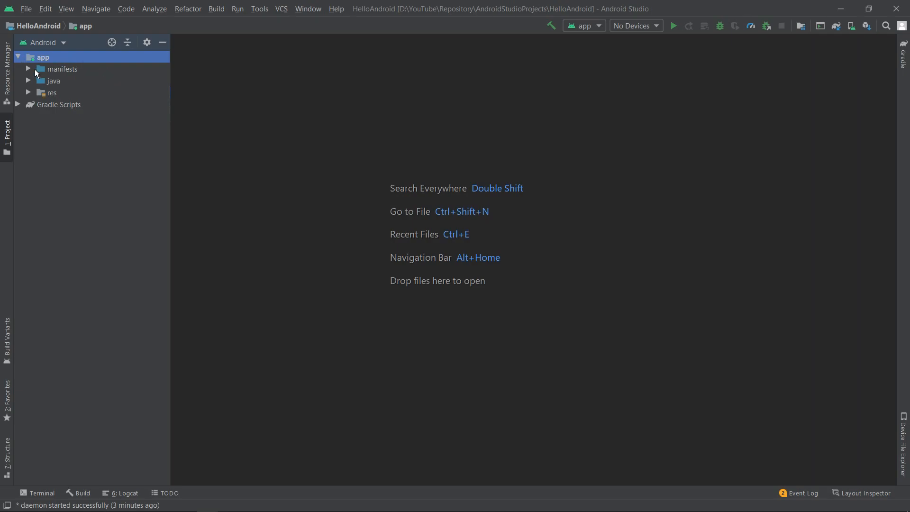
{"action": "left_click", "coordinate": [29, 80]}
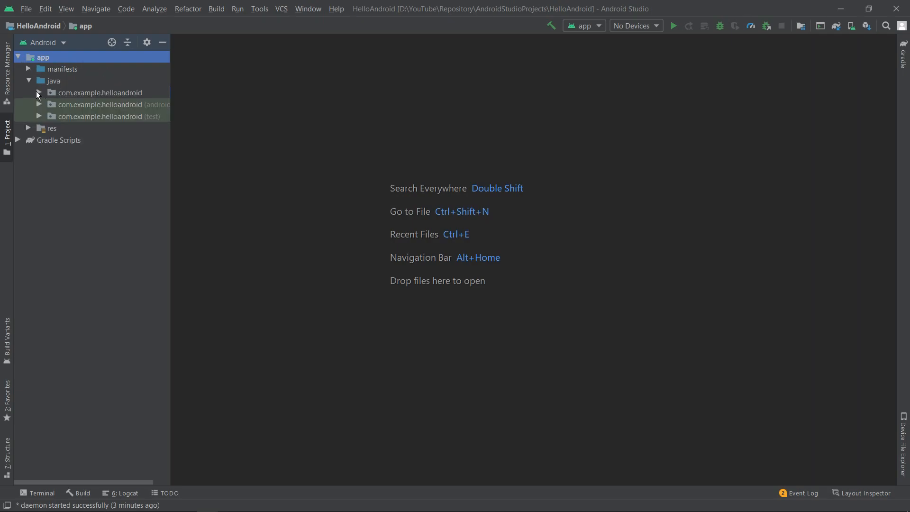
{"action": "left_click", "coordinate": [39, 91]}
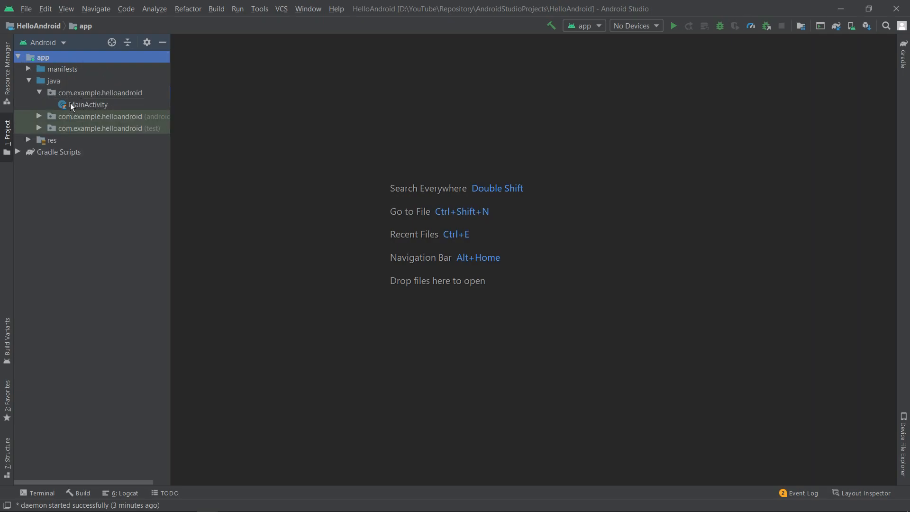
{"action": "double_click", "coordinate": [88, 103]}
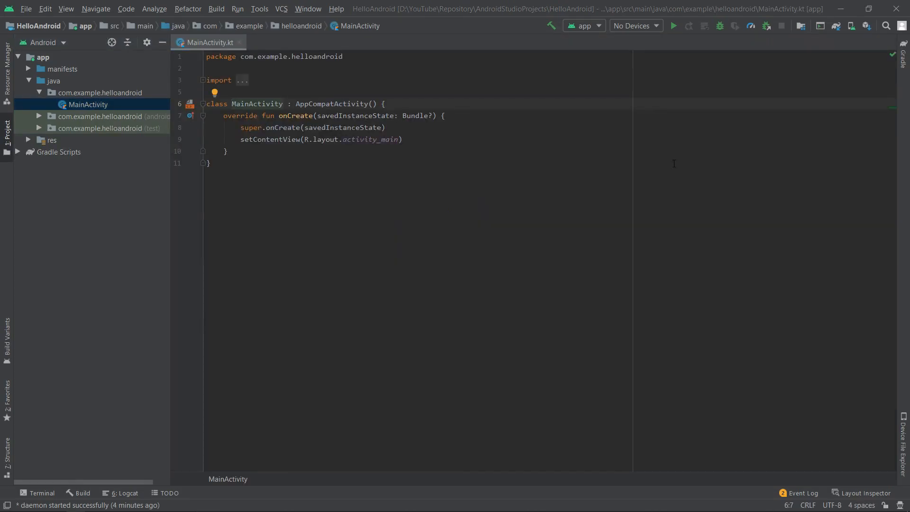
{"action": "scroll", "coordinate": [365, 170], "scroll_direction": "up", "scroll_amount": 4}
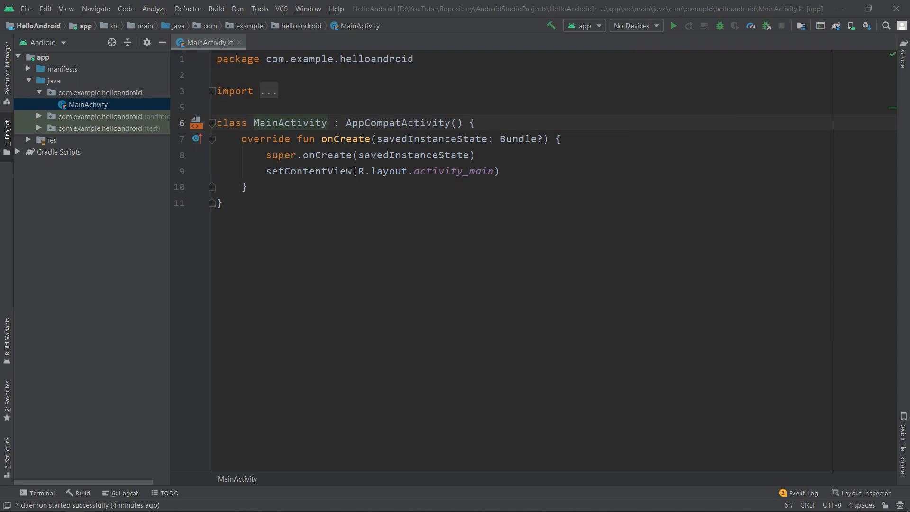
Expand the res and layout folders in the project tree and open activity_main.xml
{"action": "left_click", "coordinate": [28, 141]}
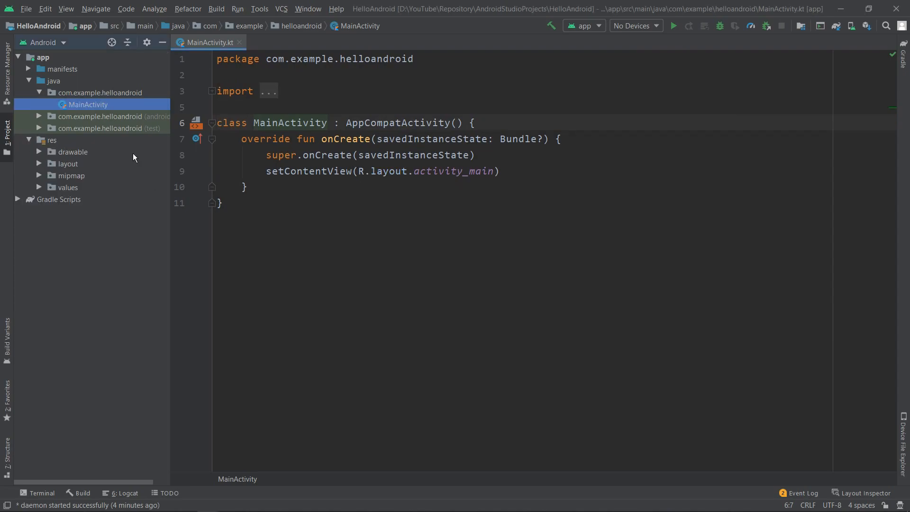
{"action": "left_click", "coordinate": [39, 164]}
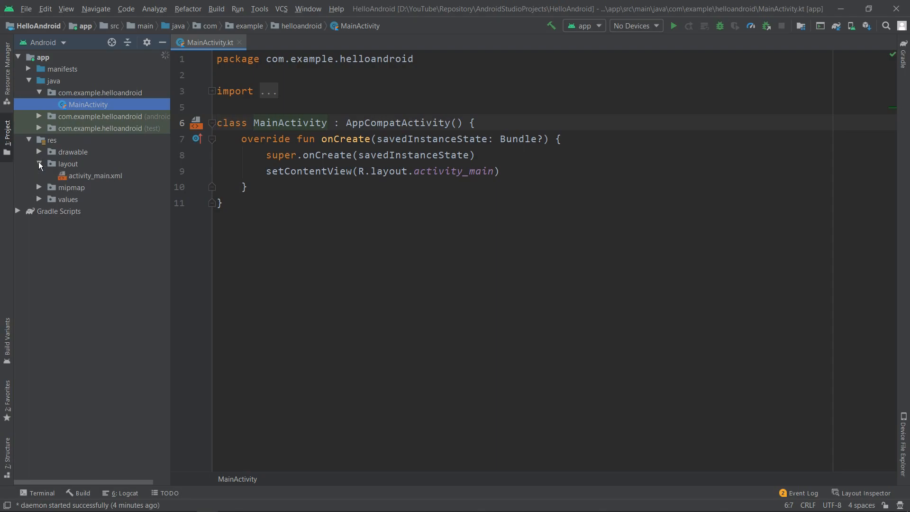
{"action": "double_click", "coordinate": [103, 176]}
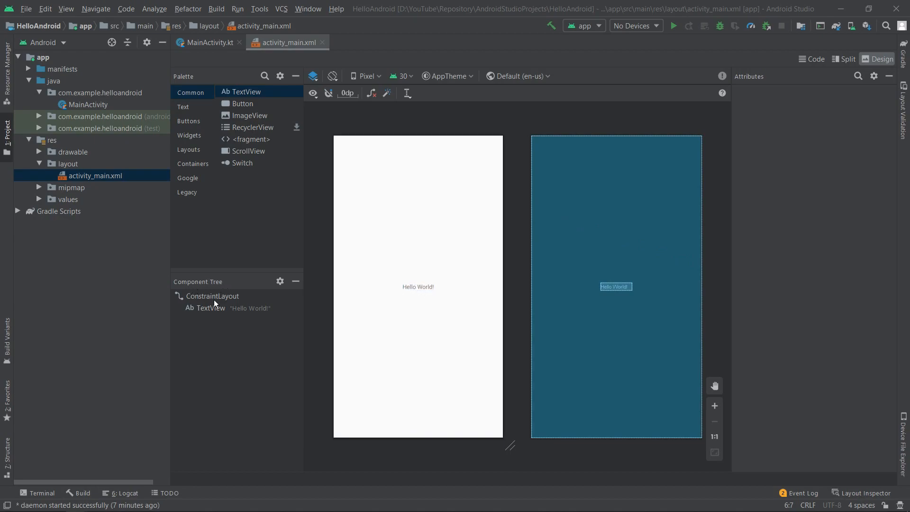
Change the text attribute of the layout's TextView to "Hello Android!"
{"action": "left_click", "coordinate": [228, 309]}
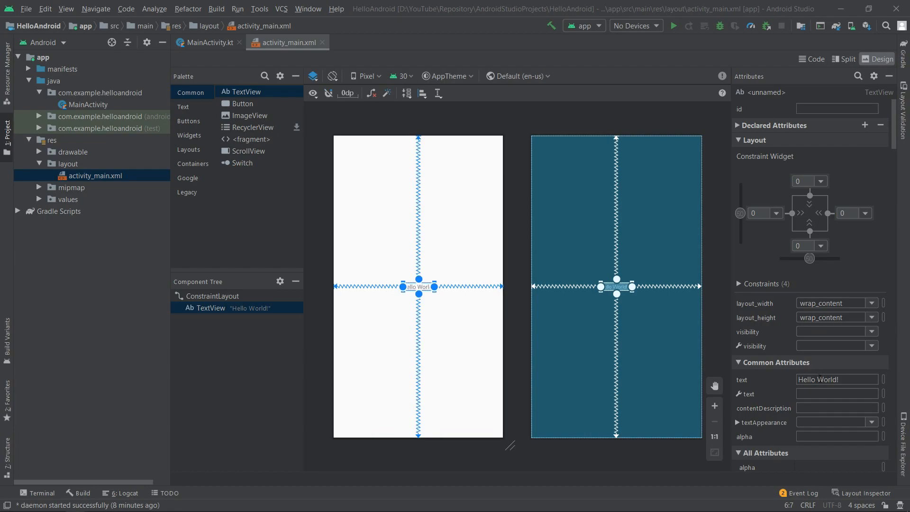
{"action": "left_click", "coordinate": [819, 379]}
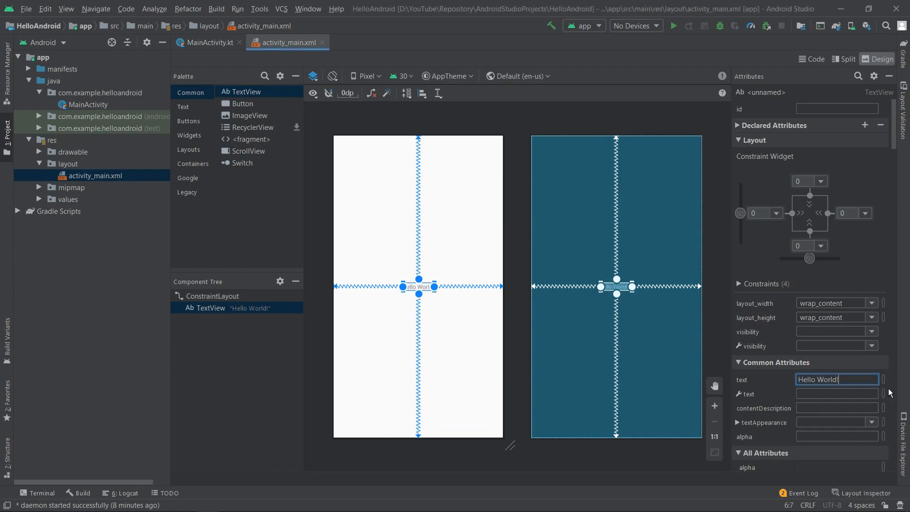
{"action": "key", "text": "ctrl+shift+Left"}
{"action": "key", "text": "ctrl+shift+Left"}
{"action": "type", "text": "Android!"}
{"action": "key", "text": "Return"}
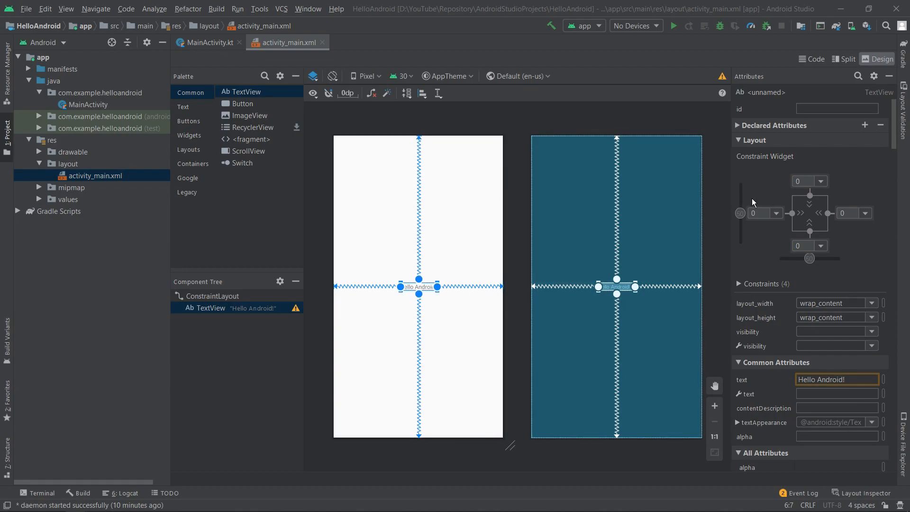
Find the TextView's textSize attribute, set it to 30sp, and deselect the TextView
{"action": "left_click", "coordinate": [857, 77]}
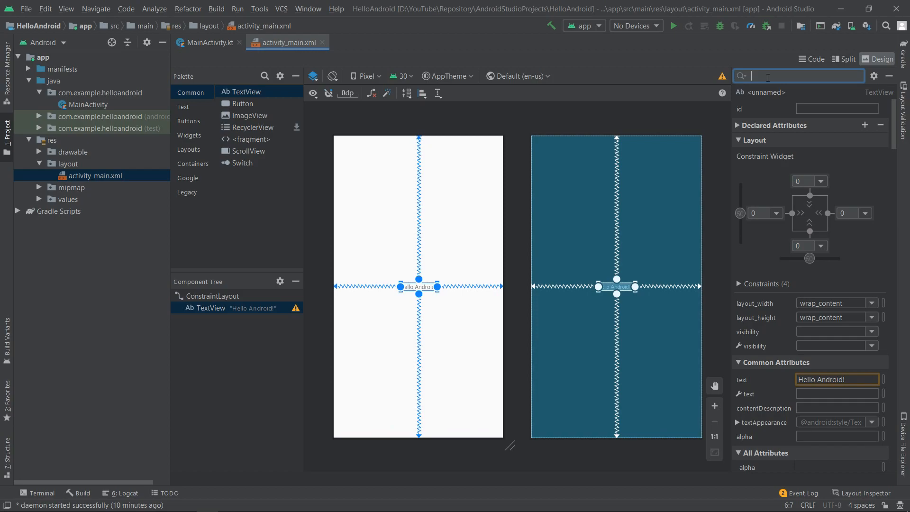
{"action": "type", "text": "textSize"}
{"action": "left_click", "coordinate": [880, 135]}
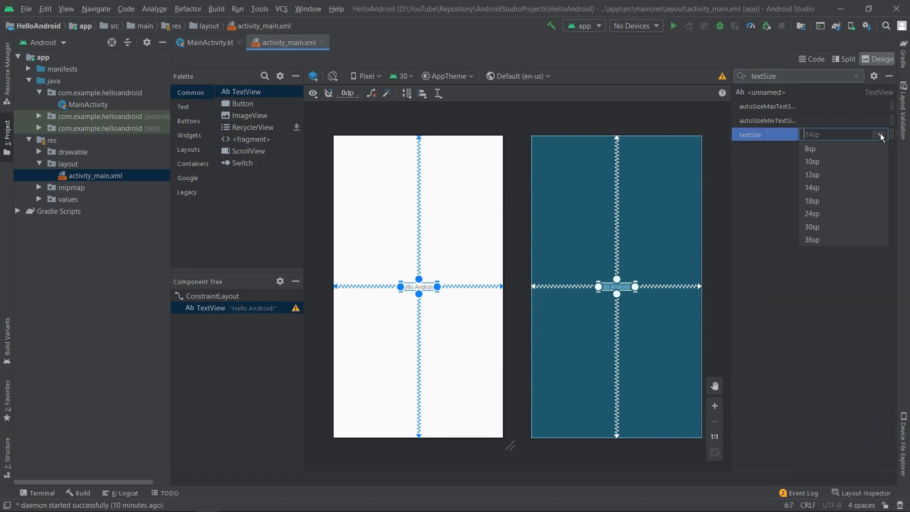
{"action": "left_click", "coordinate": [815, 225]}
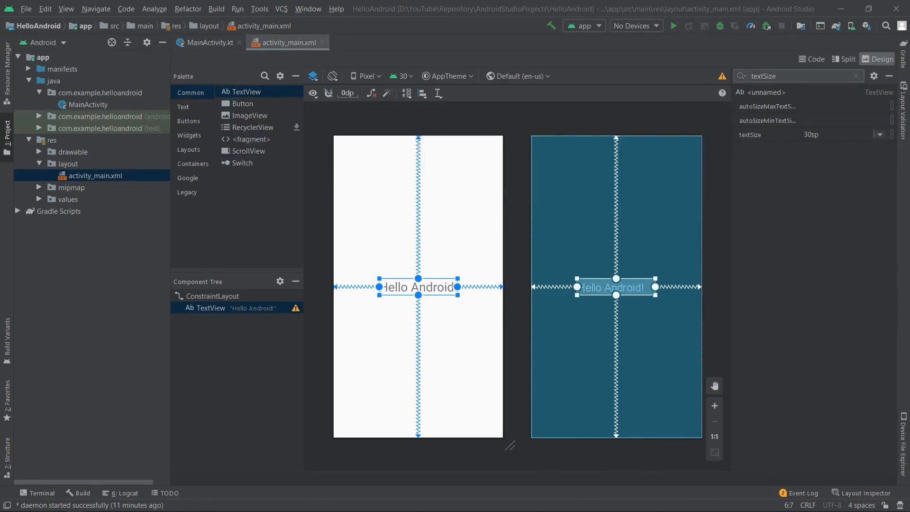
{"action": "left_click", "coordinate": [644, 456]}
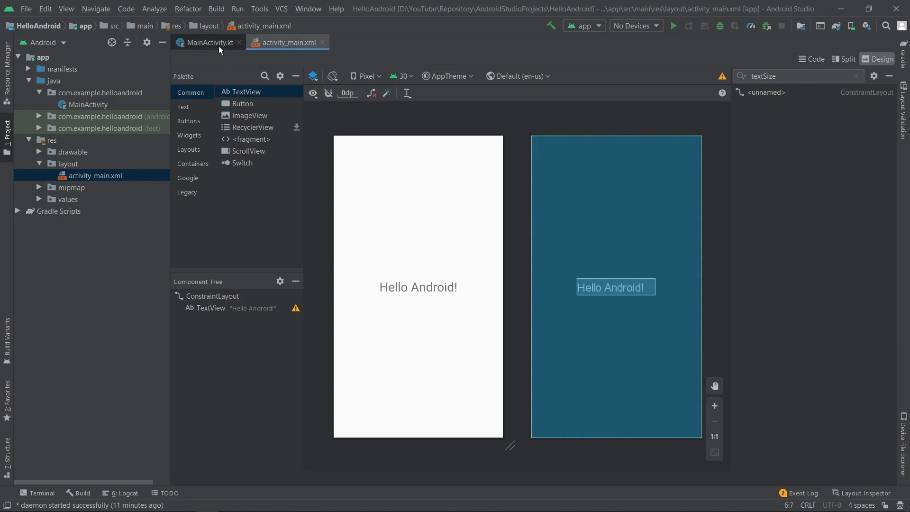
Switch to MainActivity.kt and examine the setContentView(R.layout.activity_main) line in onCreate
{"action": "left_click", "coordinate": [206, 41]}
{"action": "left_click", "coordinate": [500, 171]}
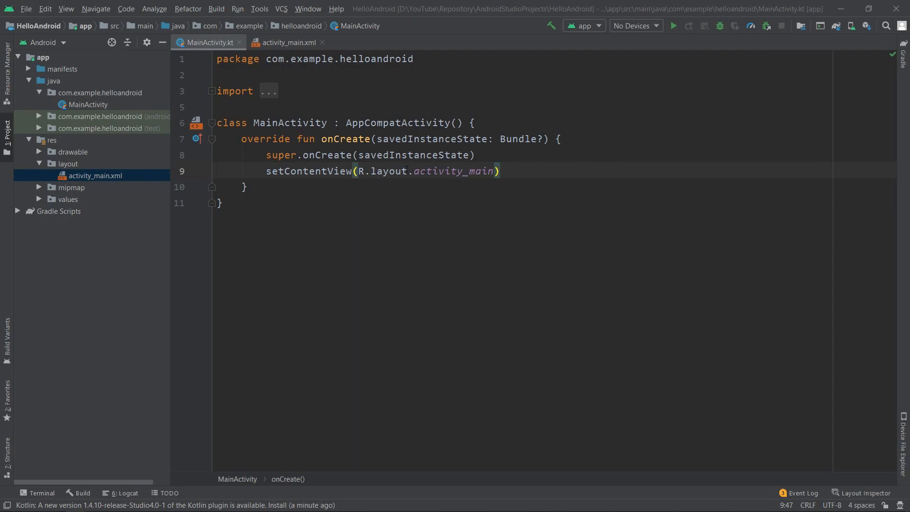
{"action": "left_click_drag", "start_coordinate": [263, 172], "coordinate": [502, 169]}
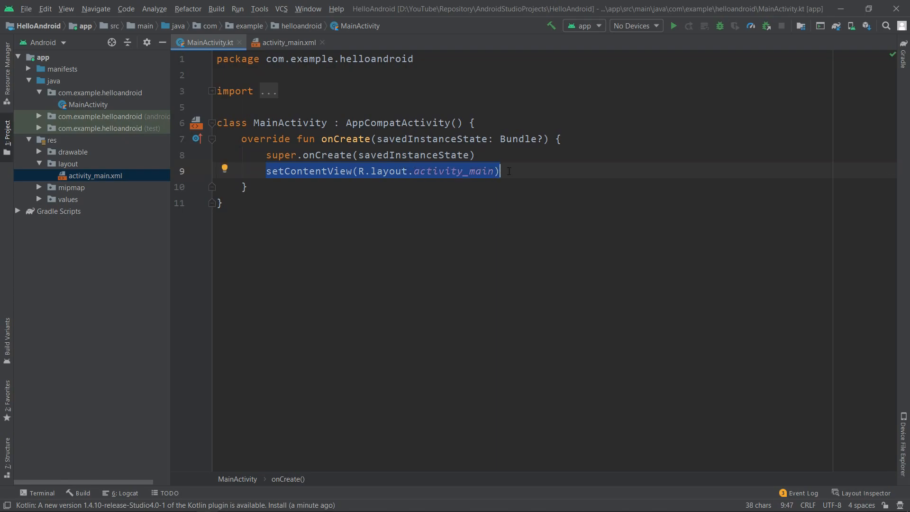
{"action": "left_click", "coordinate": [510, 169]}
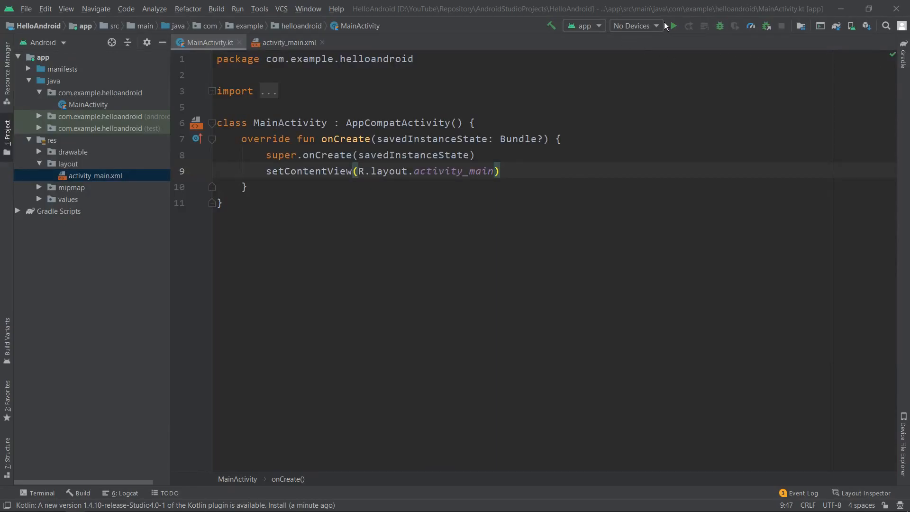
Try to run the app without a target device, and open the AVD Manager
{"action": "left_click", "coordinate": [673, 24]}
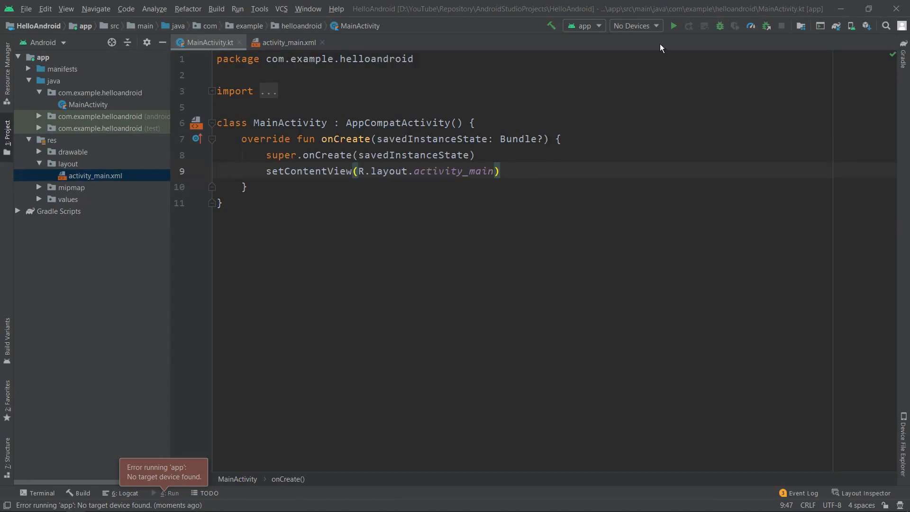
{"action": "left_click", "coordinate": [651, 25]}
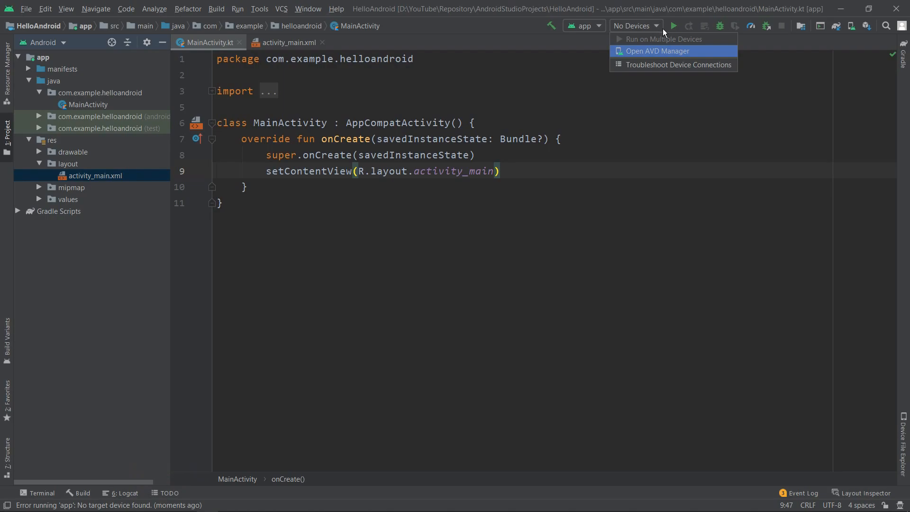
{"action": "left_click", "coordinate": [647, 52]}
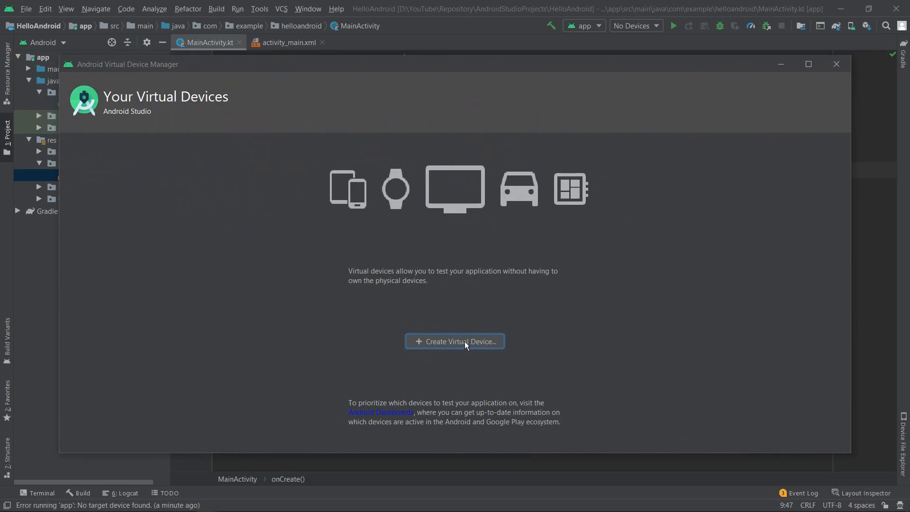
Start a new virtual device with the Pixel 2 phone definition and select the R system image, API level 30
{"action": "left_click", "coordinate": [486, 342]}
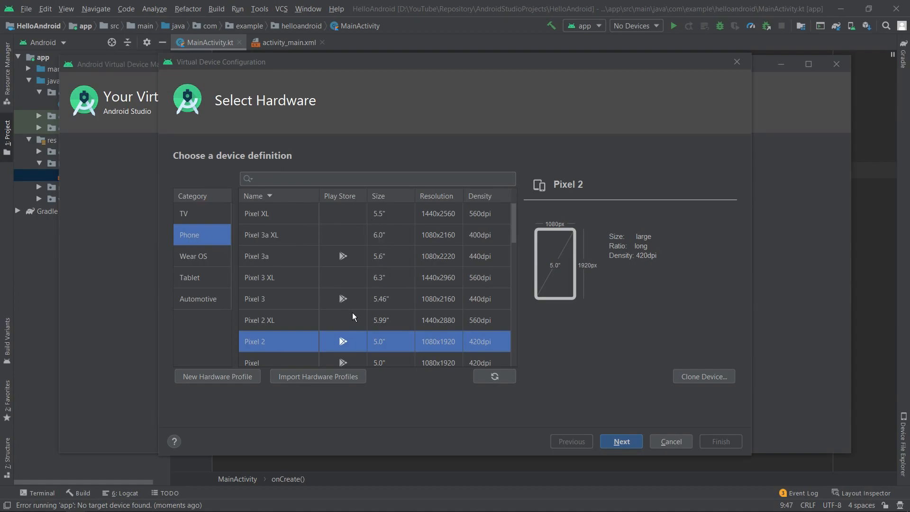
{"action": "left_click", "coordinate": [619, 441]}
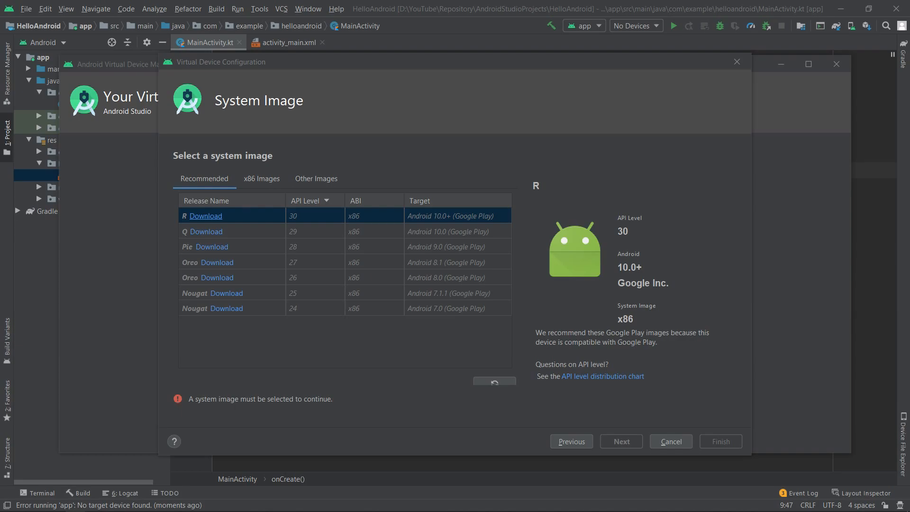
{"action": "left_click", "coordinate": [690, 121]}
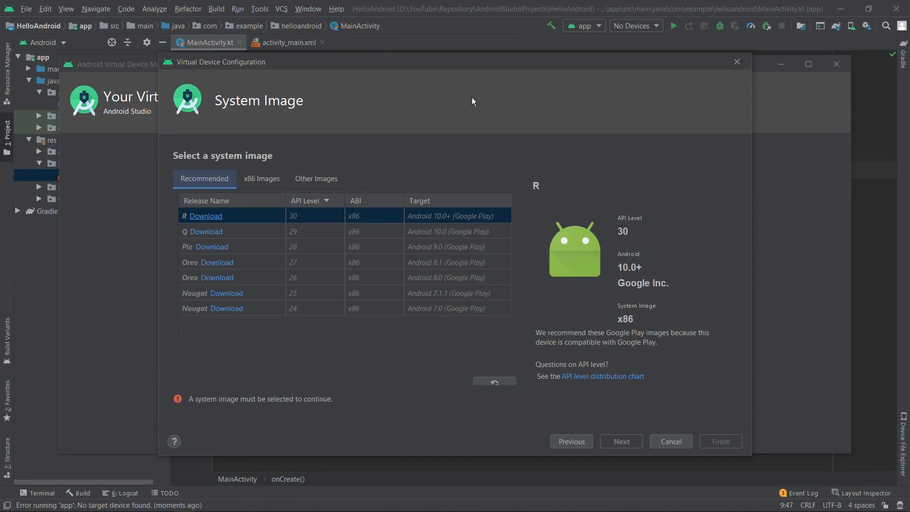
{"action": "left_click", "coordinate": [380, 217]}
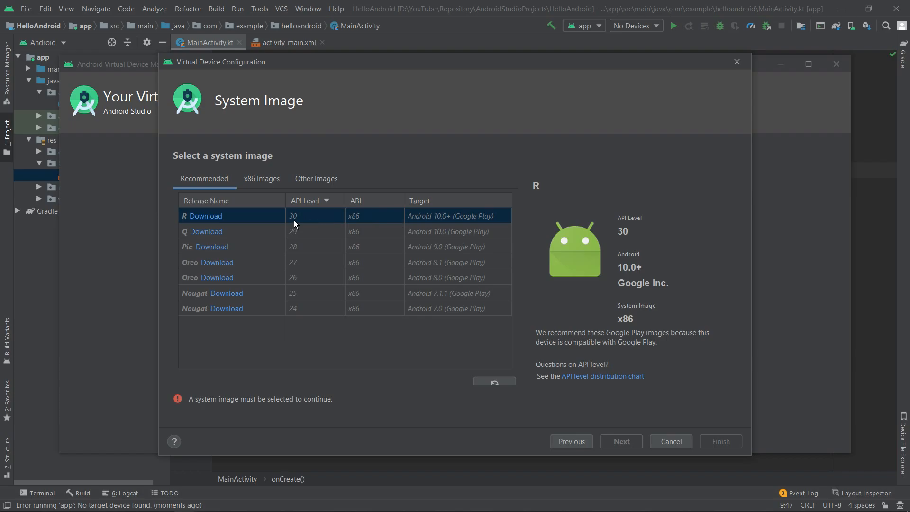
Download and install the R system image, reading through and accepting its SDK license agreement
{"action": "left_click", "coordinate": [209, 217]}
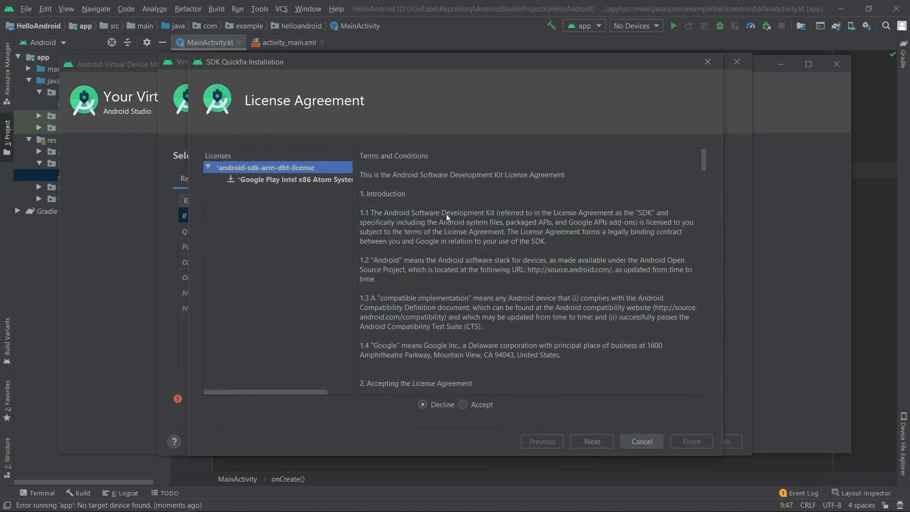
{"action": "left_click_drag", "start_coordinate": [704, 158], "coordinate": [709, 423]}
{"action": "left_click", "coordinate": [479, 403]}
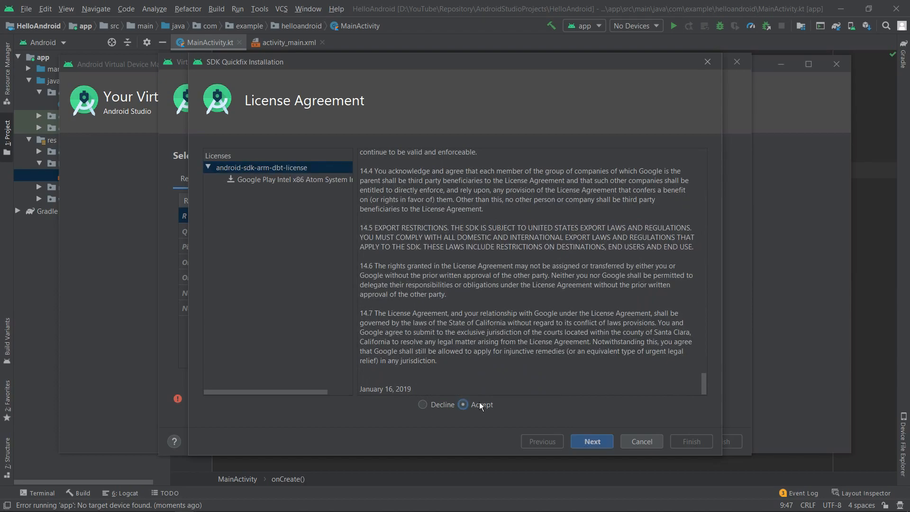
{"action": "left_click", "coordinate": [594, 438]}
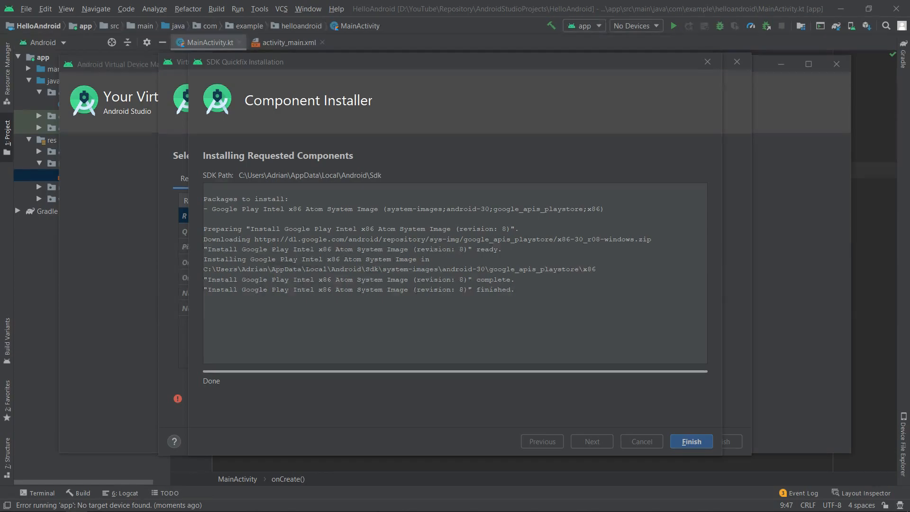
{"action": "left_click", "coordinate": [705, 441]}
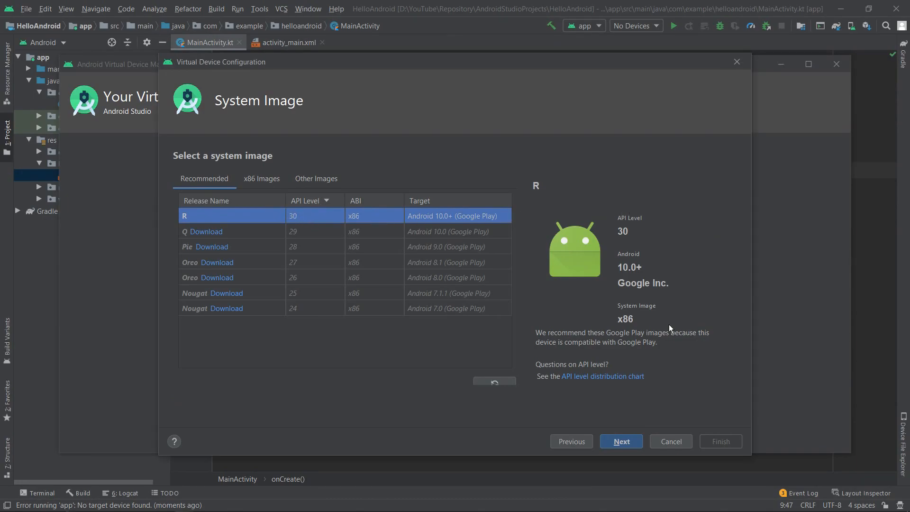
Finish creating the virtual device as Pixel 2 API 30 with portrait orientation, and close the device manager
{"action": "left_click", "coordinate": [626, 441]}
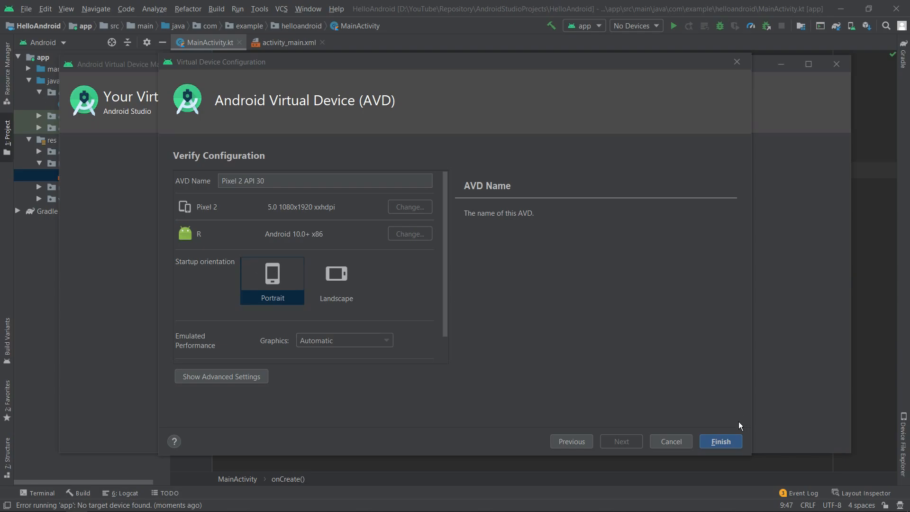
{"action": "left_click", "coordinate": [724, 442]}
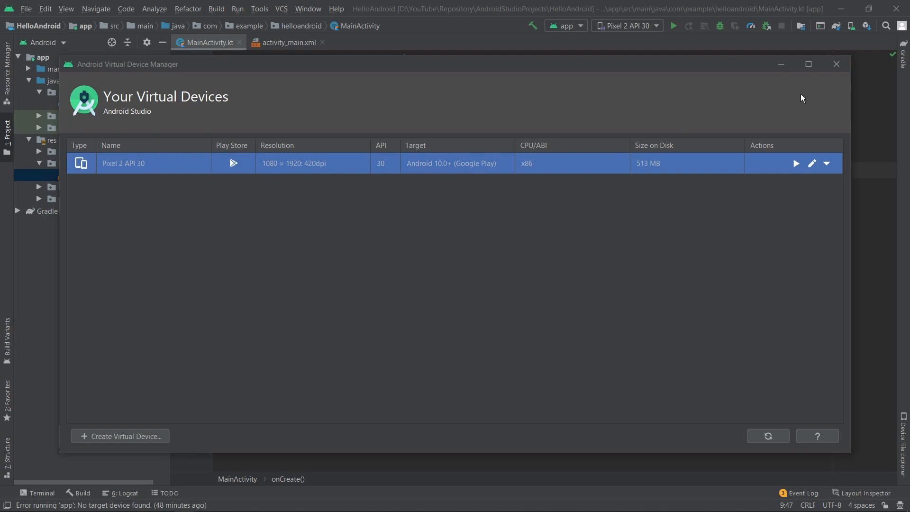
{"action": "left_click", "coordinate": [837, 65]}
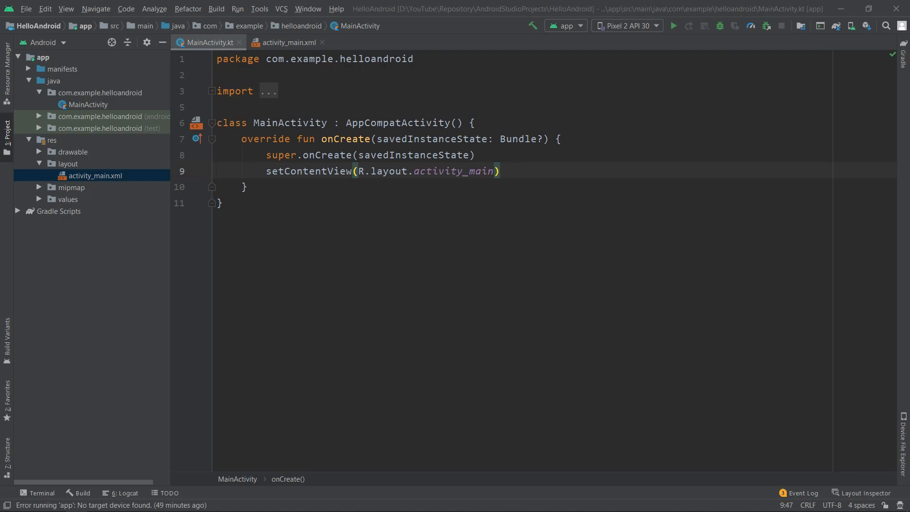
Run the app on the Pixel 2 API 30 virtual device and move the emulator into view over the code editor
{"action": "left_click", "coordinate": [221, 203]}
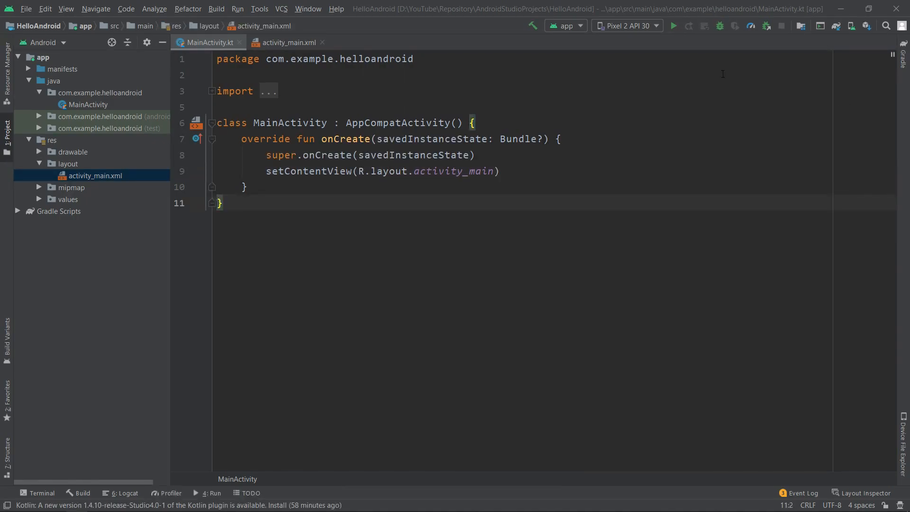
{"action": "left_click", "coordinate": [673, 26]}
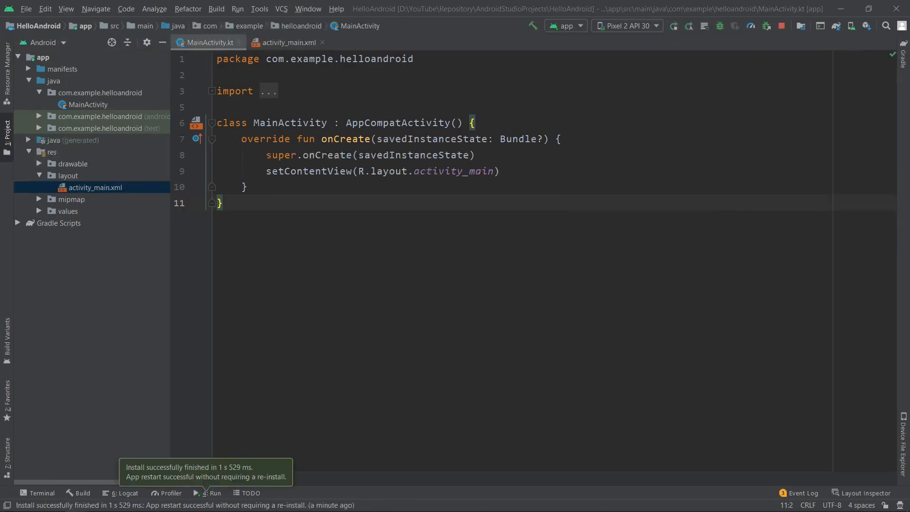
{"action": "left_click_drag", "start_coordinate": [907, 35], "coordinate": [663, 19]}
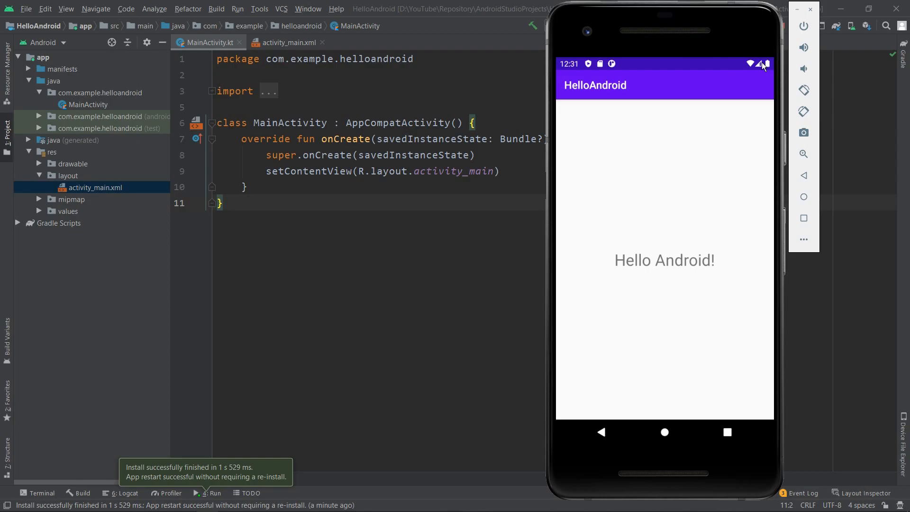